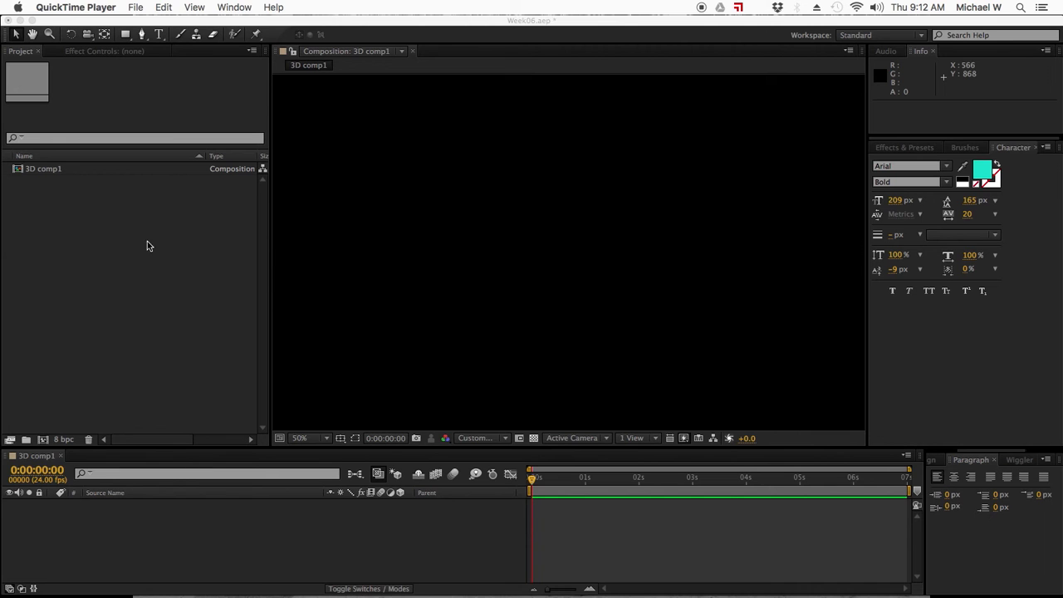
- Create a text layer containing the letter M in the upper area of the 3D comp1 composition
click(150, 239)
click(157, 34)
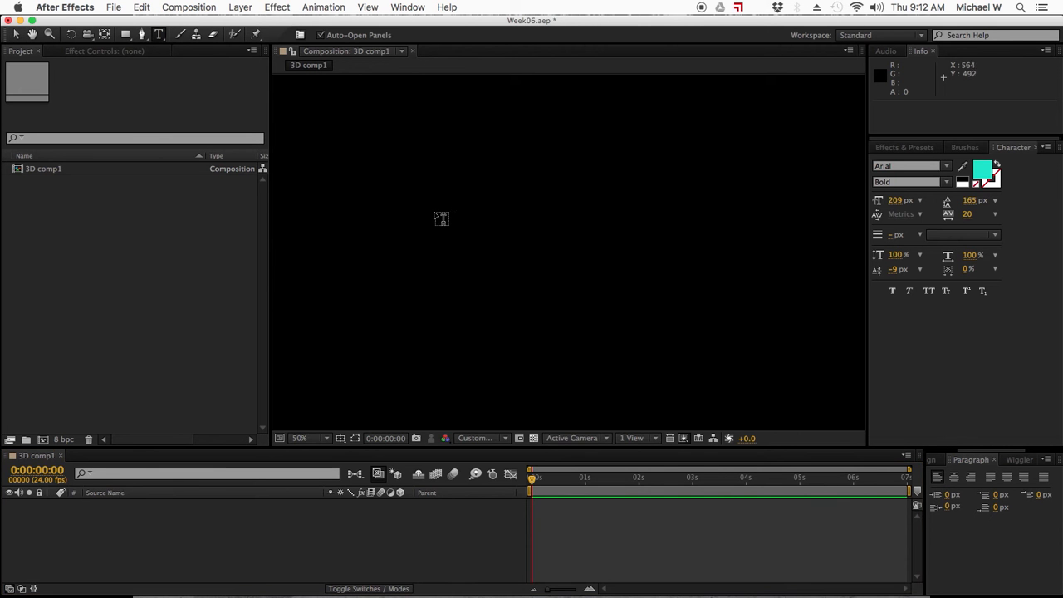
click(369, 224)
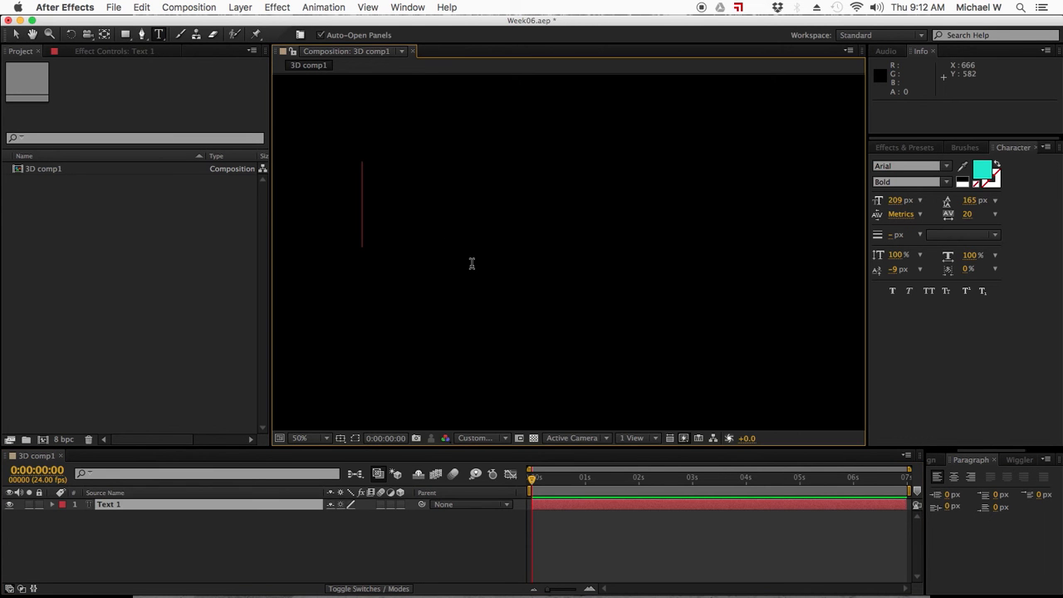
text(M)
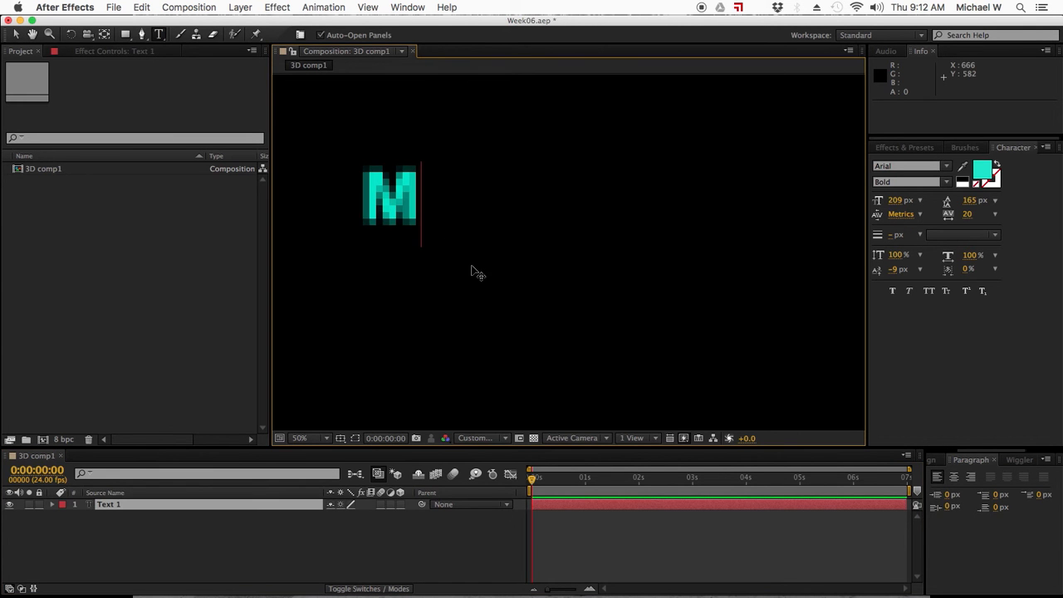
click(15, 34)
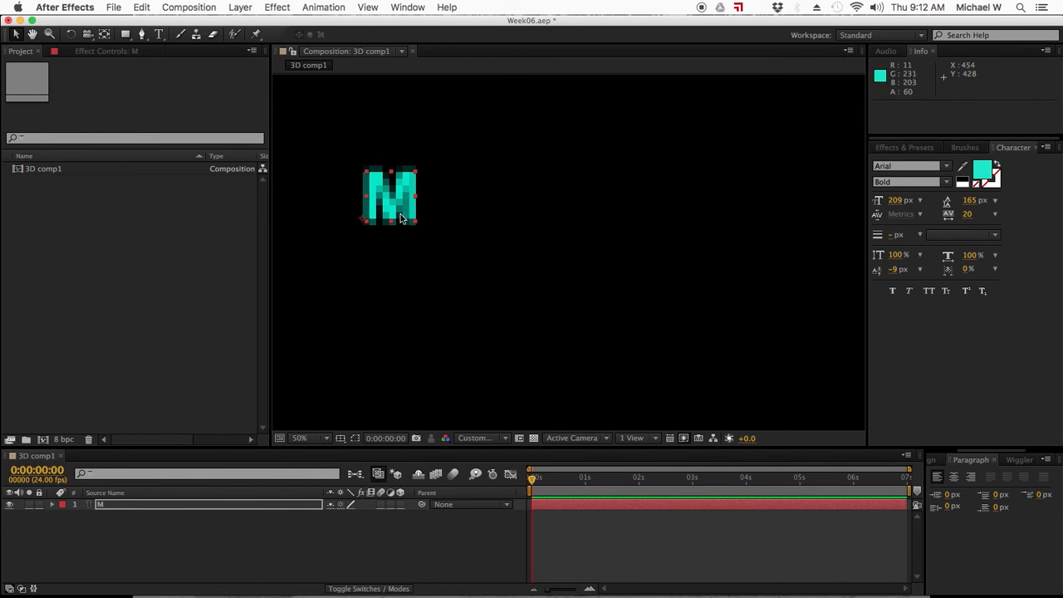
- Draw a yellow circle as a new shape layer and move the M down beside it, to about 270, 912
click(167, 537)
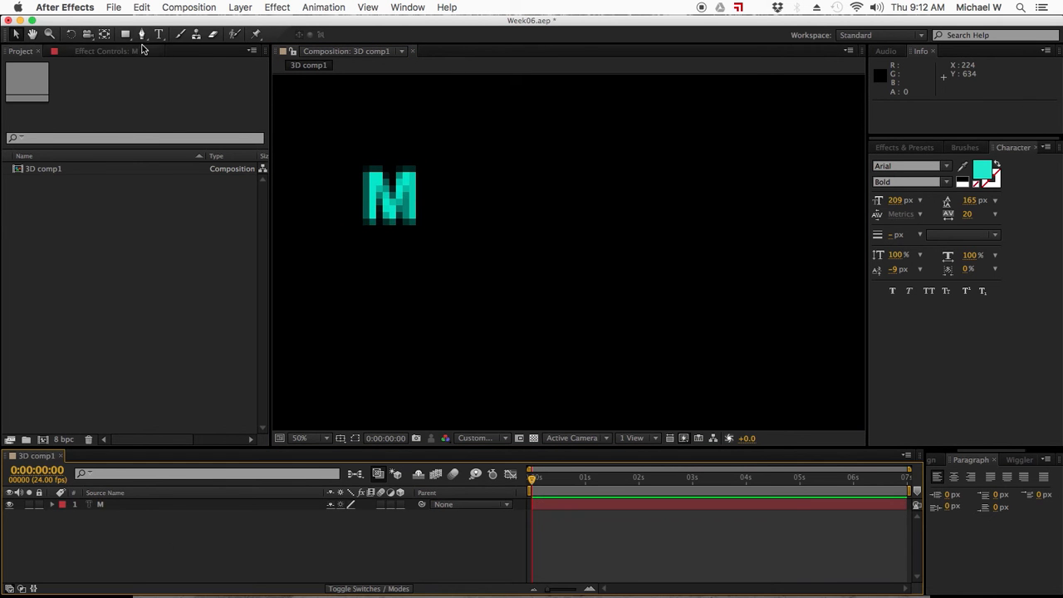
drag(125, 34, 177, 70)
drag(545, 225, 470, 367)
click(13, 34)
drag(378, 203, 354, 396)
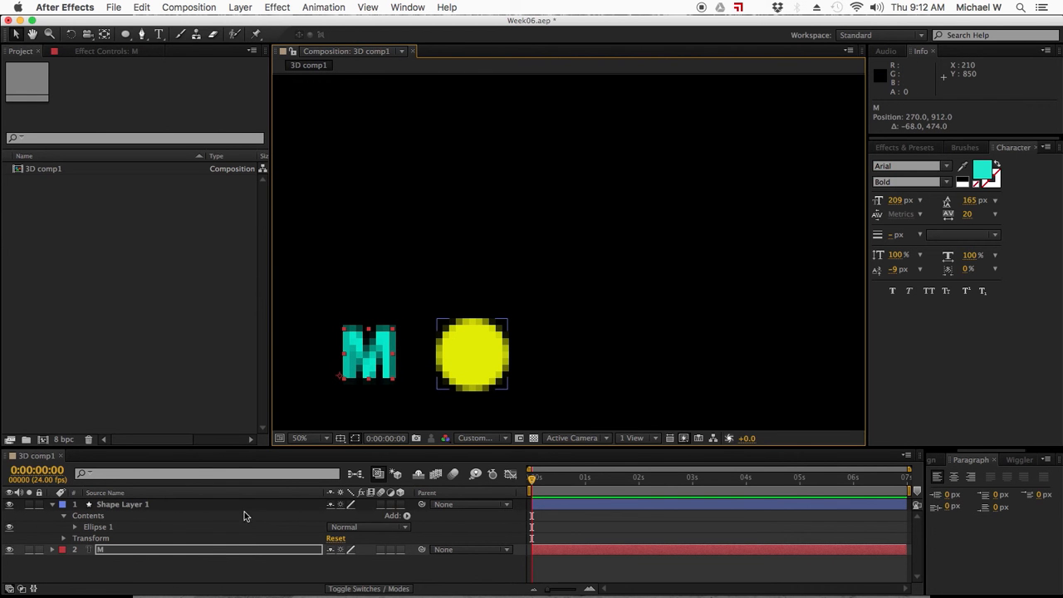
click(52, 504)
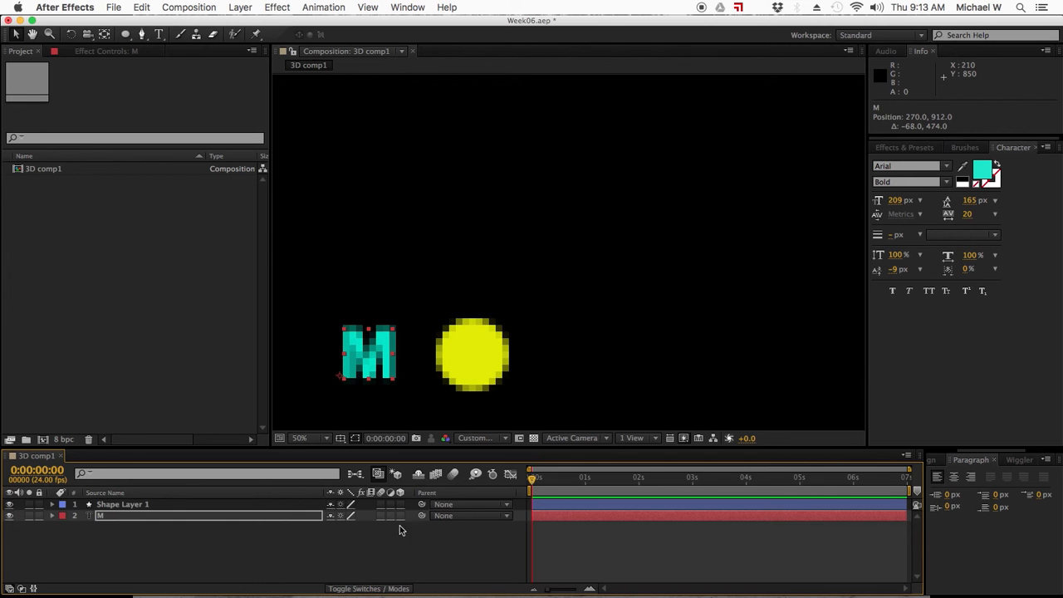
- Turn on the 3D layer switch for both Shape Layer 1 and the M layer
click(369, 589)
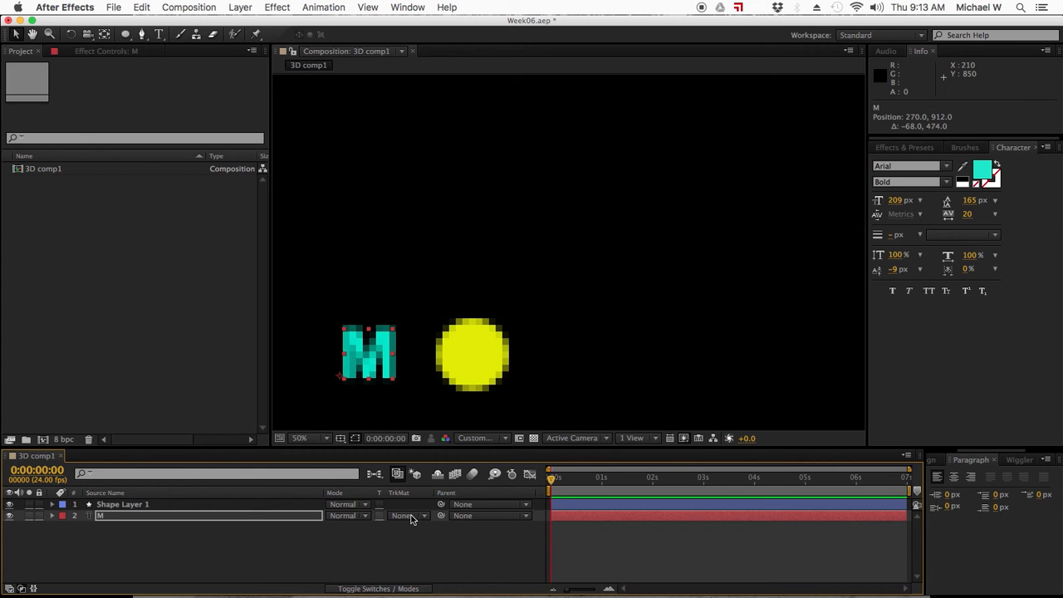
click(379, 589)
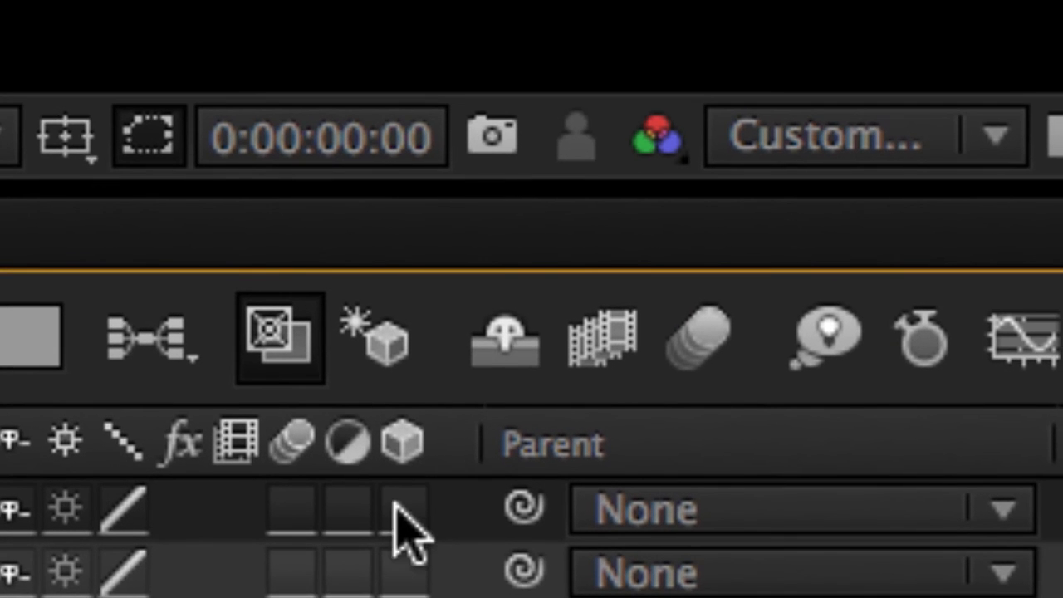
click(400, 544)
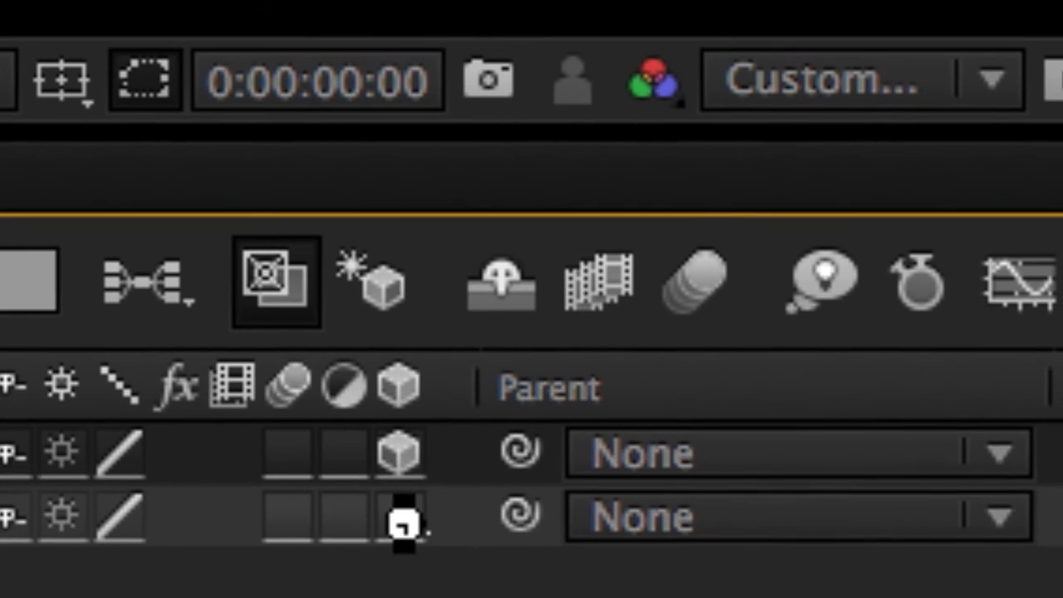
click(403, 519)
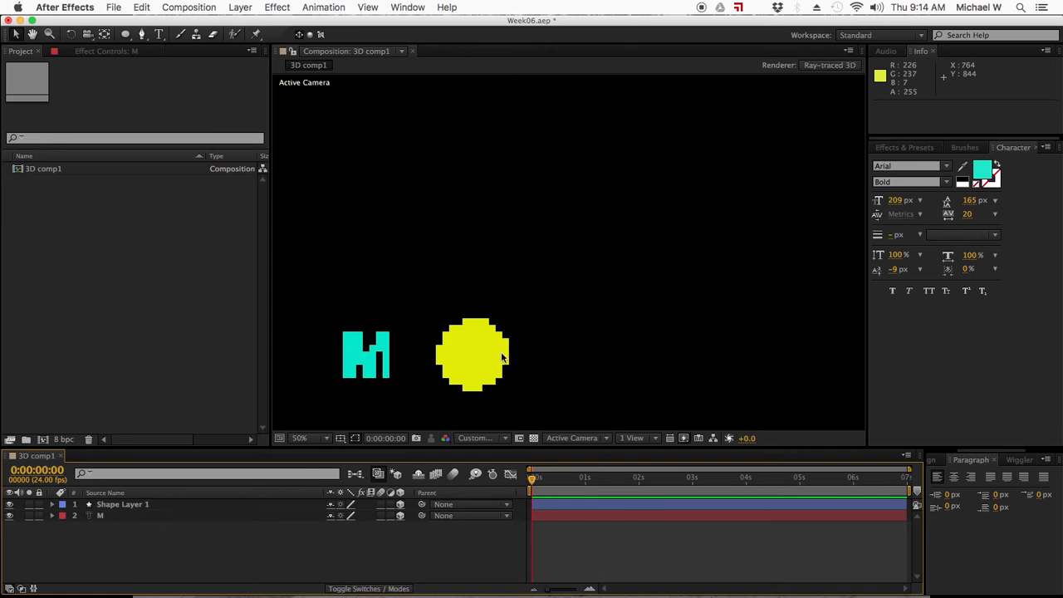
- Move the yellow circle 78 px closer to the M and activate the Pan Behind tool
drag(496, 357, 471, 358)
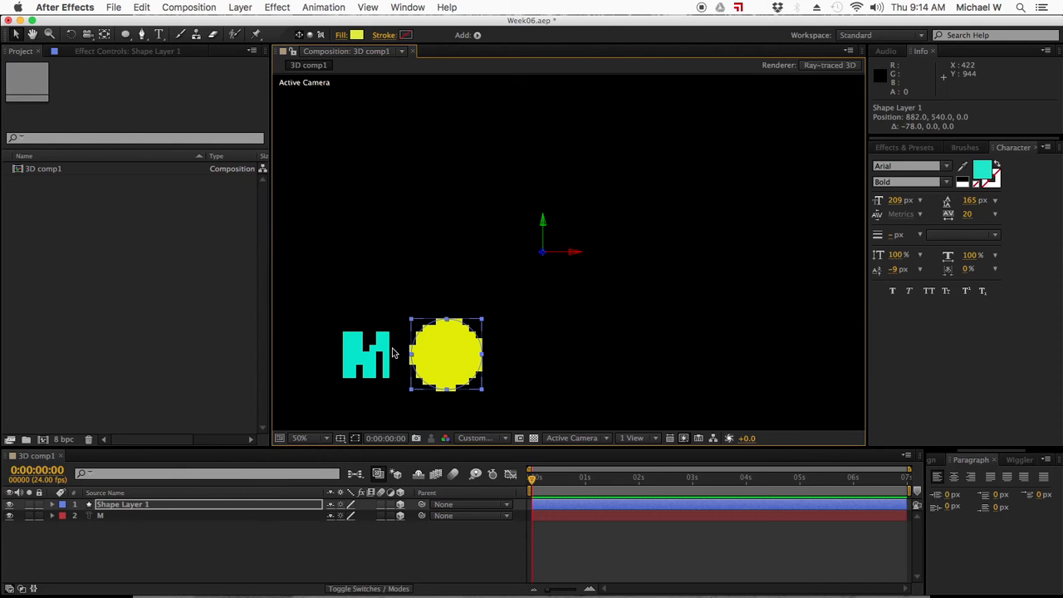
click(103, 34)
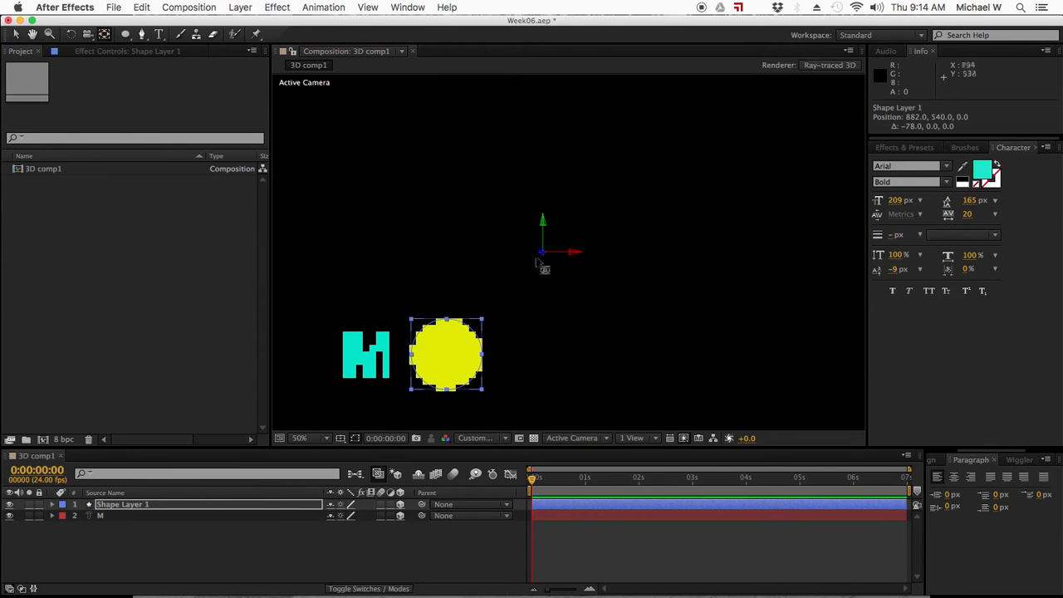
drag(543, 256, 471, 330)
key(super+z)
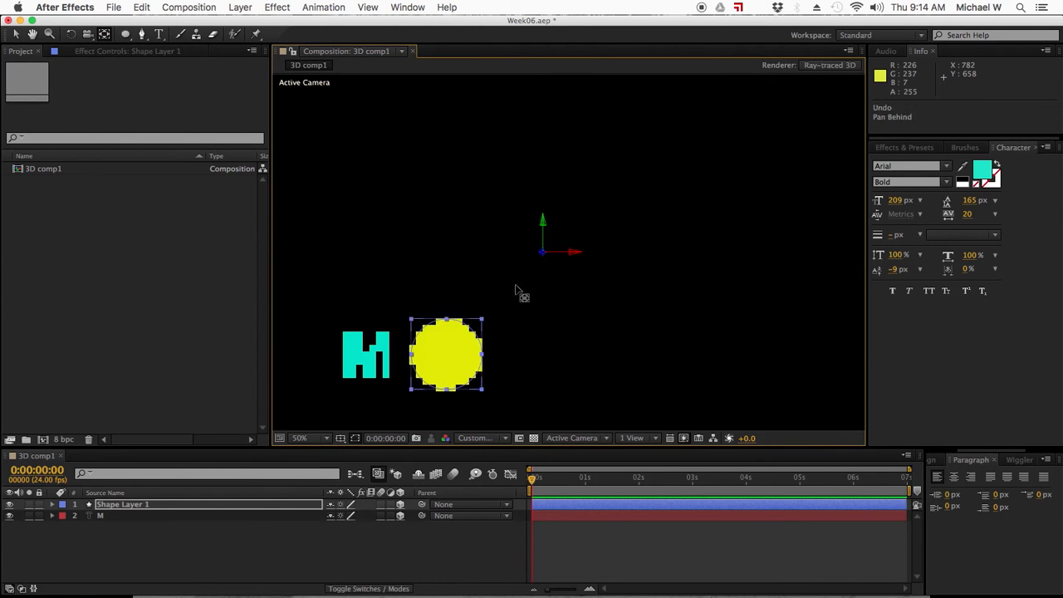
right_click(536, 269)
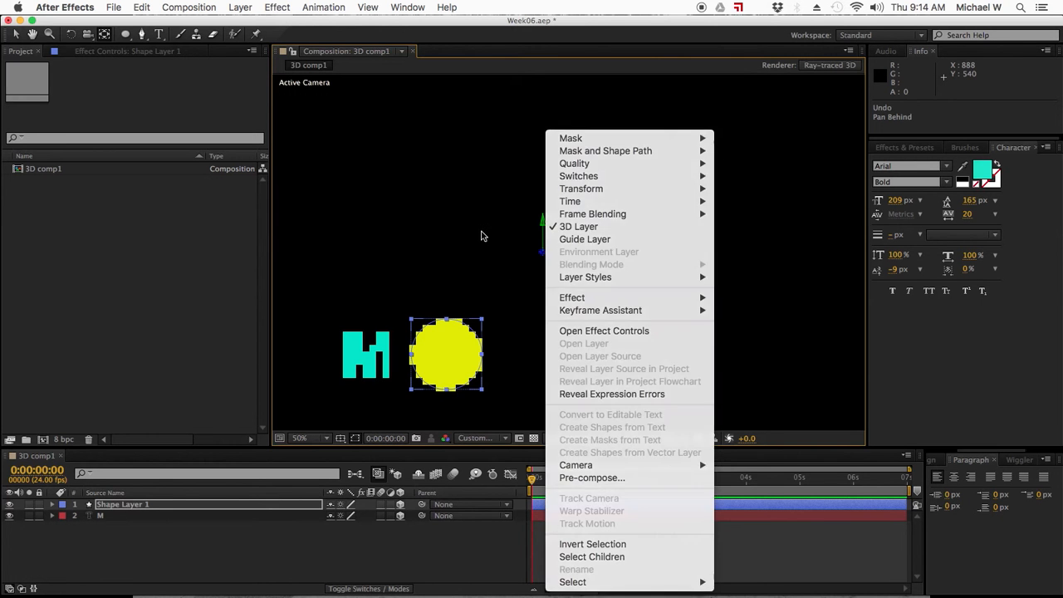
click(484, 236)
- Move the circle's anchor point to its center and leave both layers deselected
drag(543, 252, 453, 355)
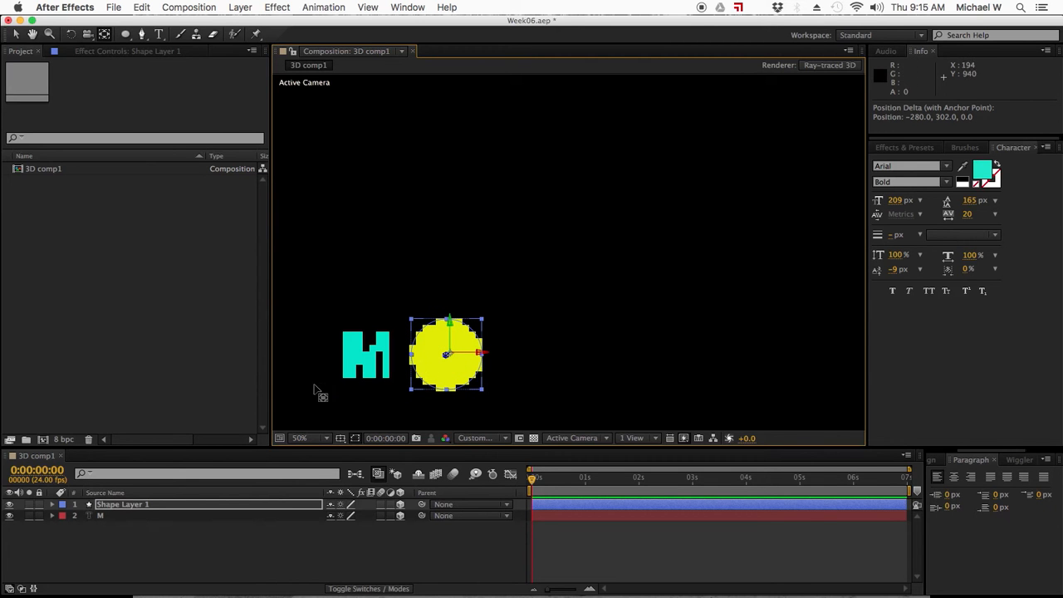
click(108, 516)
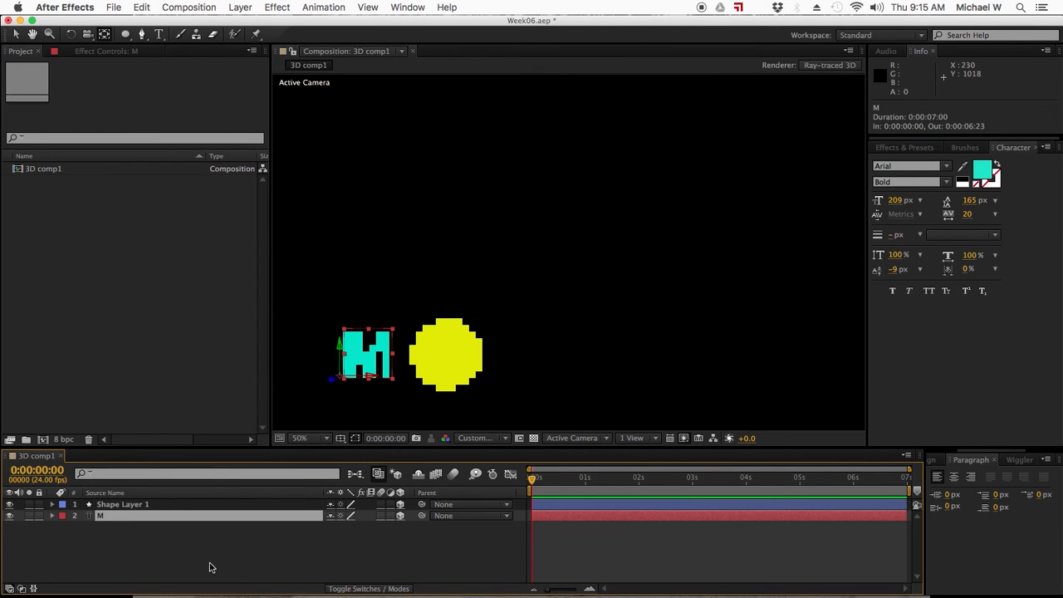
click(184, 567)
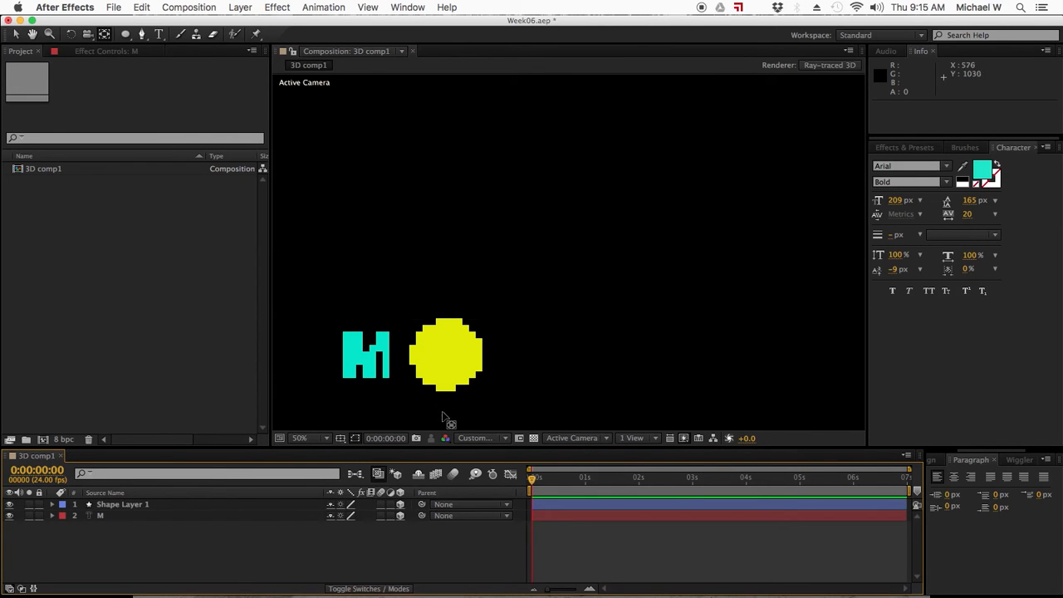
- Enlarge the timeline area and expand the Geometry Options of both the circle and M layers
click(53, 515)
click(53, 507)
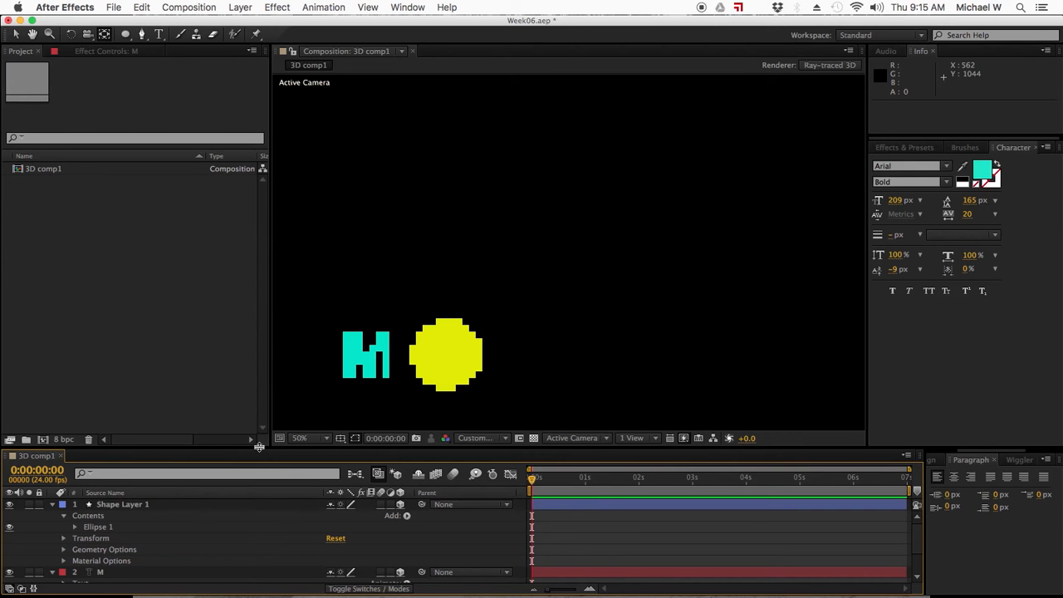
drag(256, 449, 256, 291)
key(space)
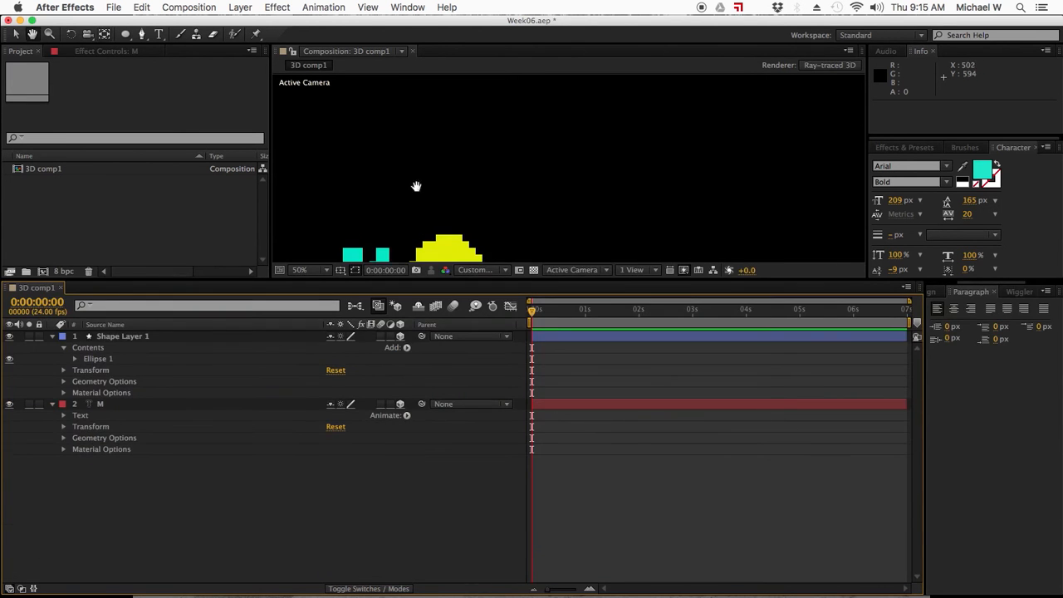
drag(415, 187, 411, 135)
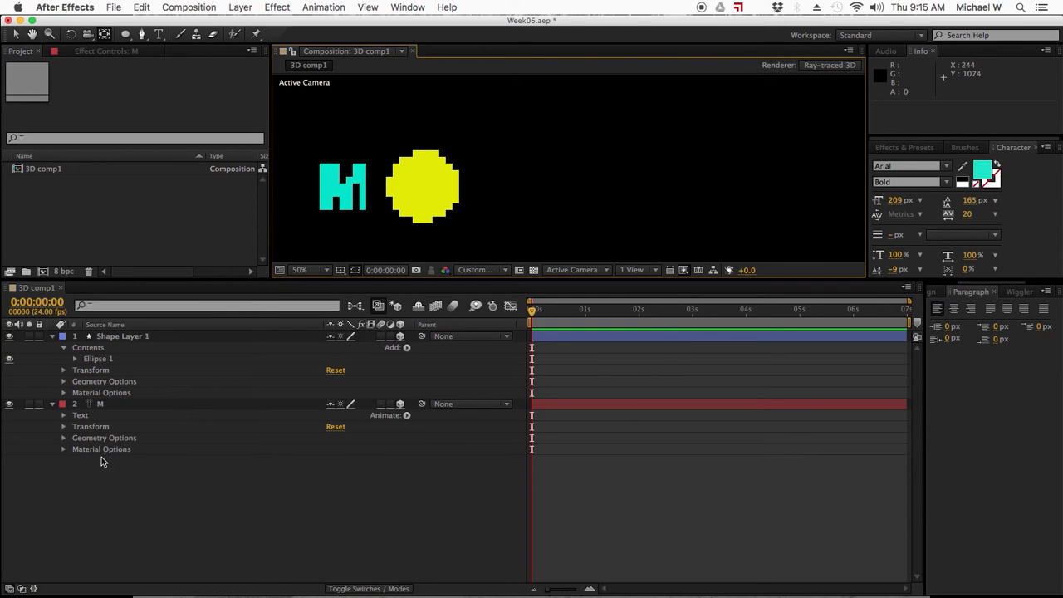
click(65, 439)
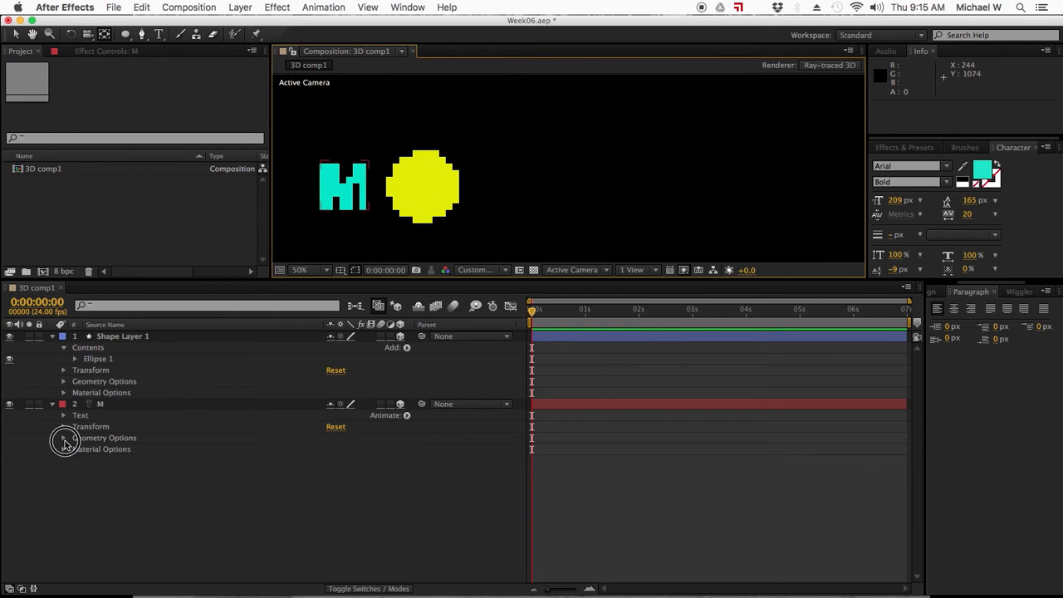
click(64, 382)
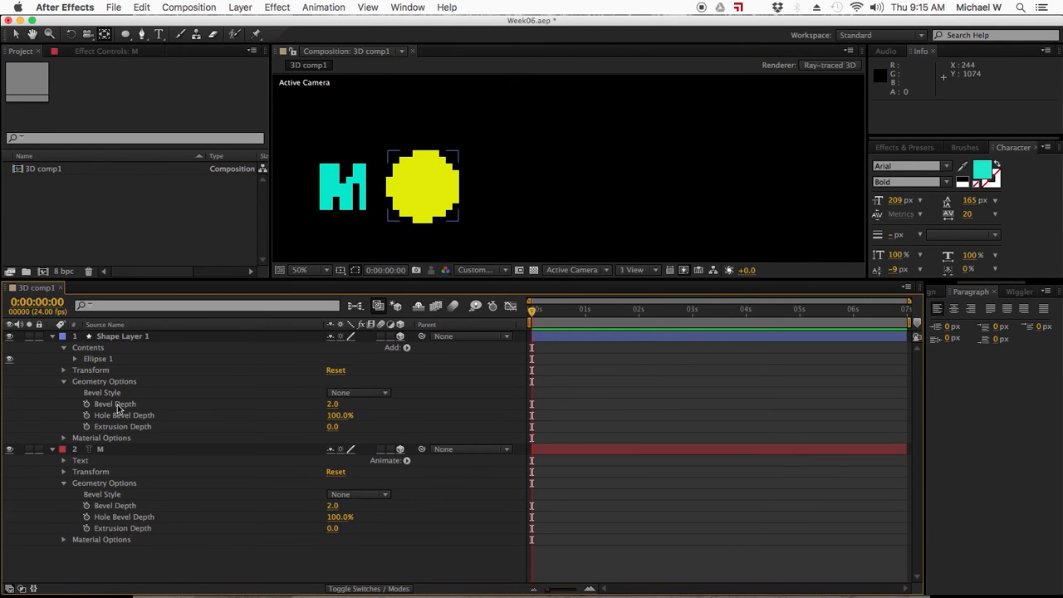
- Set the circle layer's bevel style to Concave
click(360, 394)
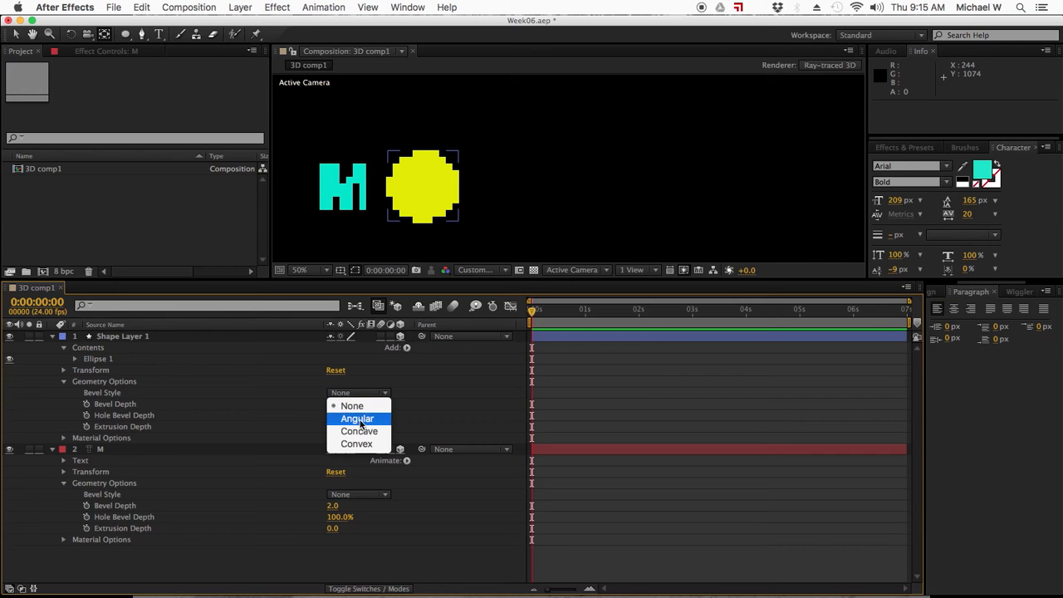
click(360, 421)
drag(360, 421, 370, 432)
click(128, 338)
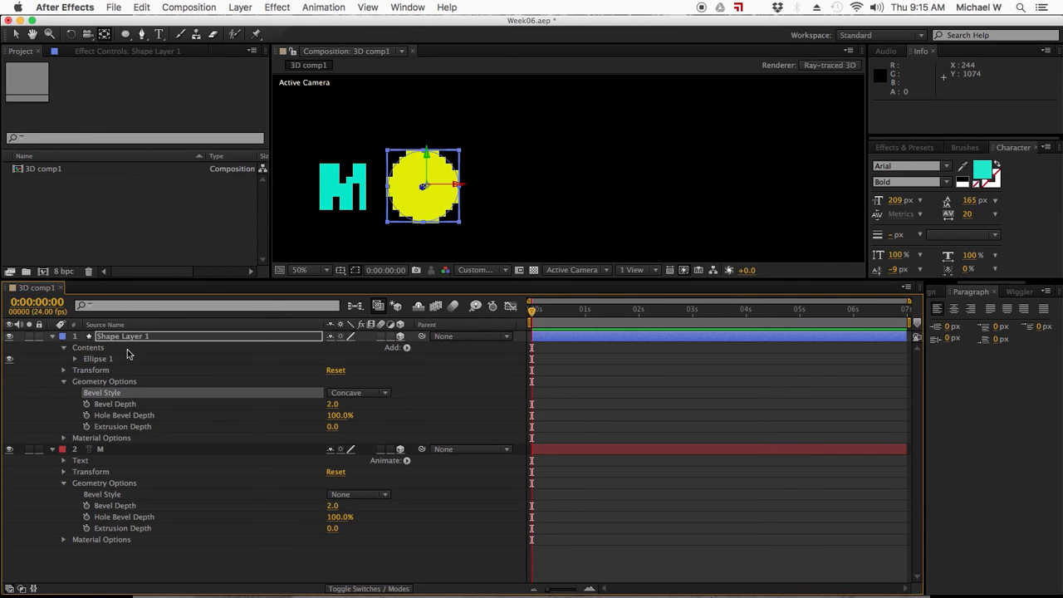
- Set the M layer's bevel style to Angular with a bevel depth of 8
click(359, 495)
click(365, 518)
click(337, 508)
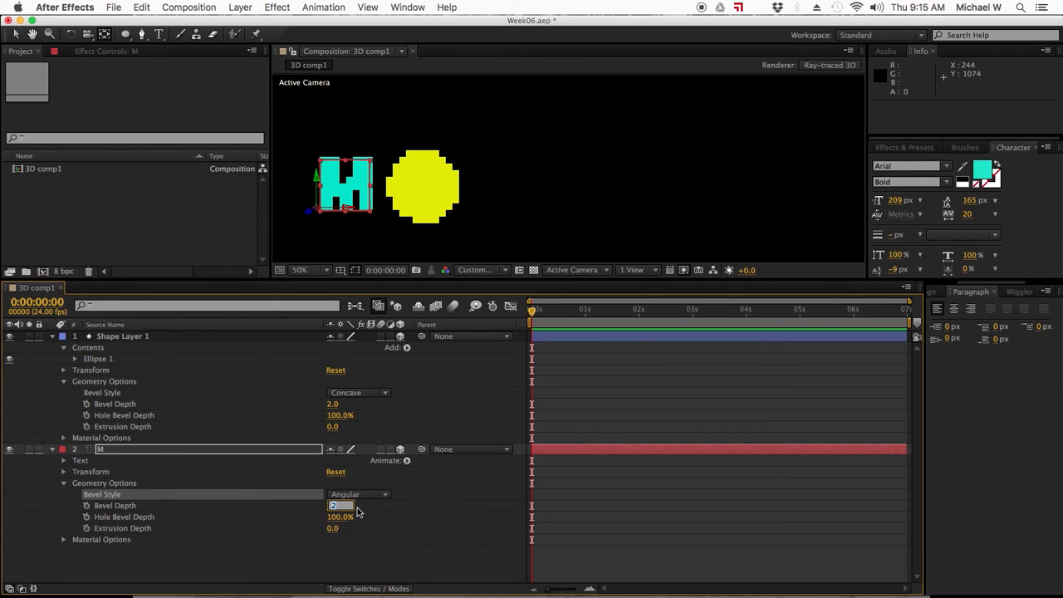
text(8)
key(Return)
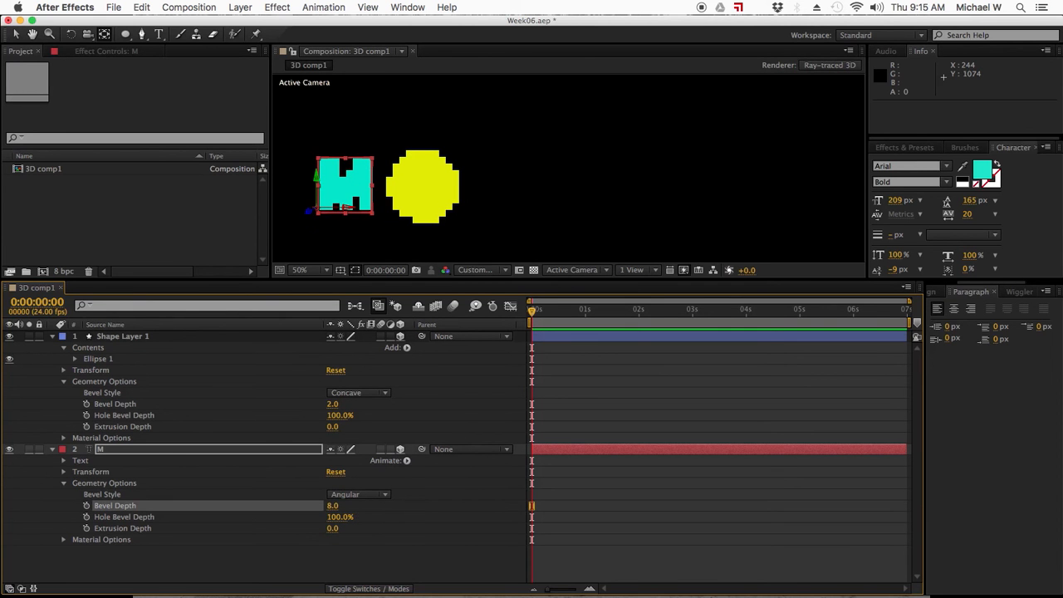
- Set the circle layer's bevel depth to 3
click(332, 405)
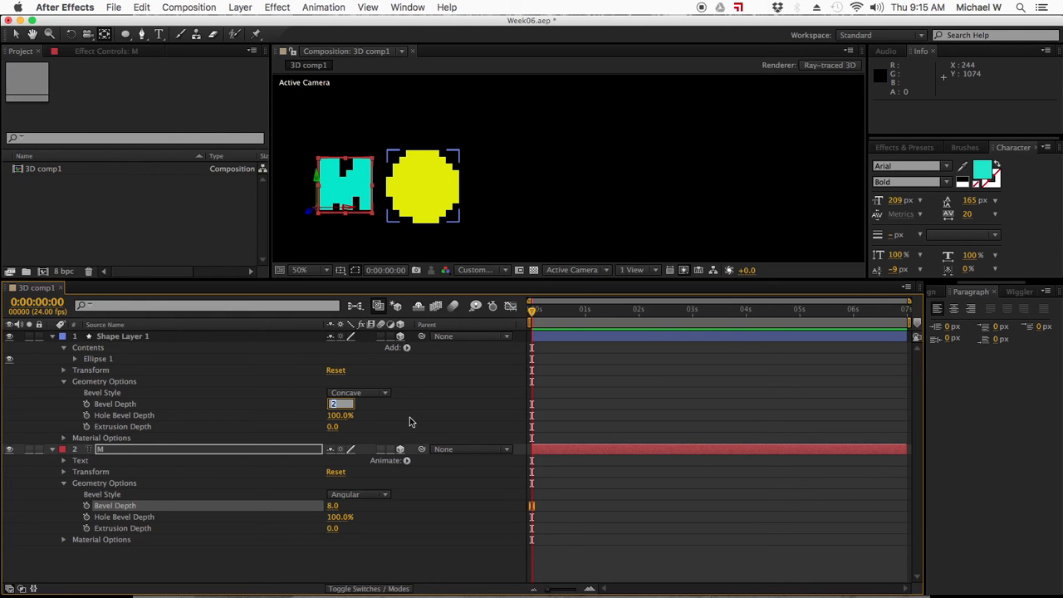
text(3)
key(Return)
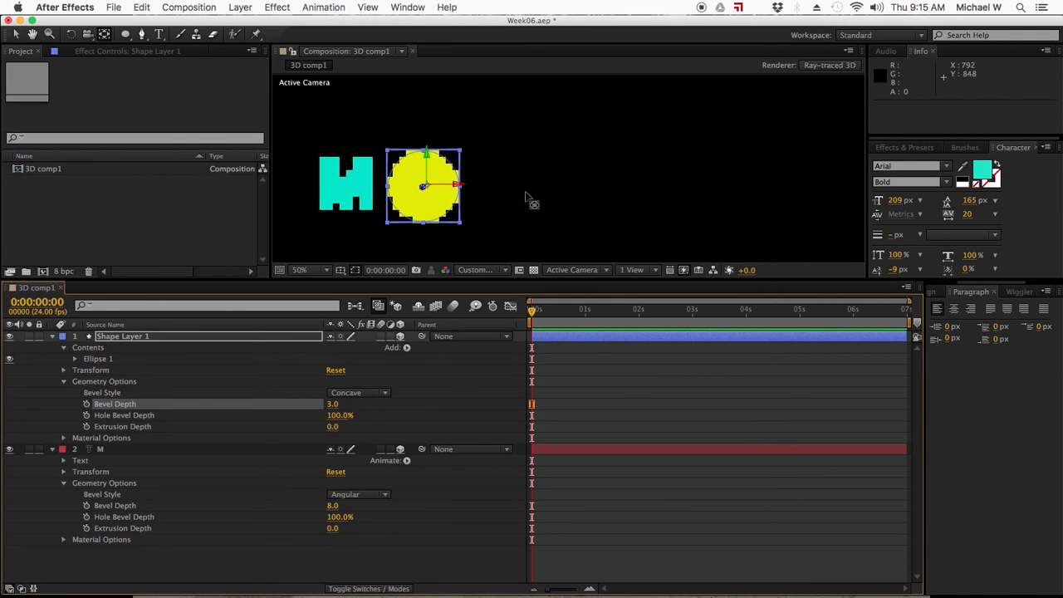
- Try an extrusion depth of 80 on the circle layer and increase it to 120
click(333, 426)
text(80)
key(Return)
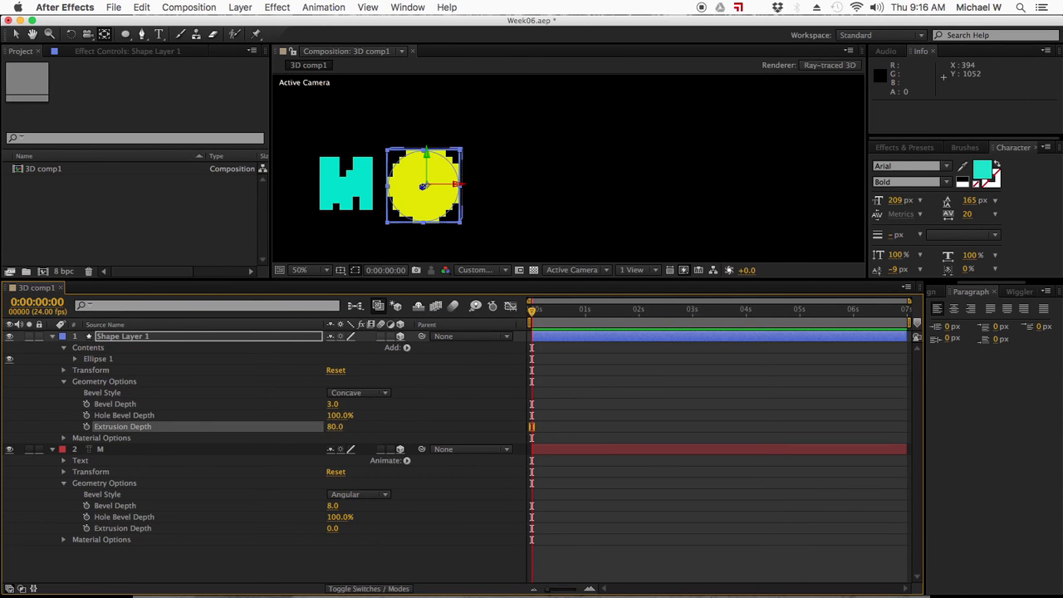
click(334, 426)
text(120)
key(Return)
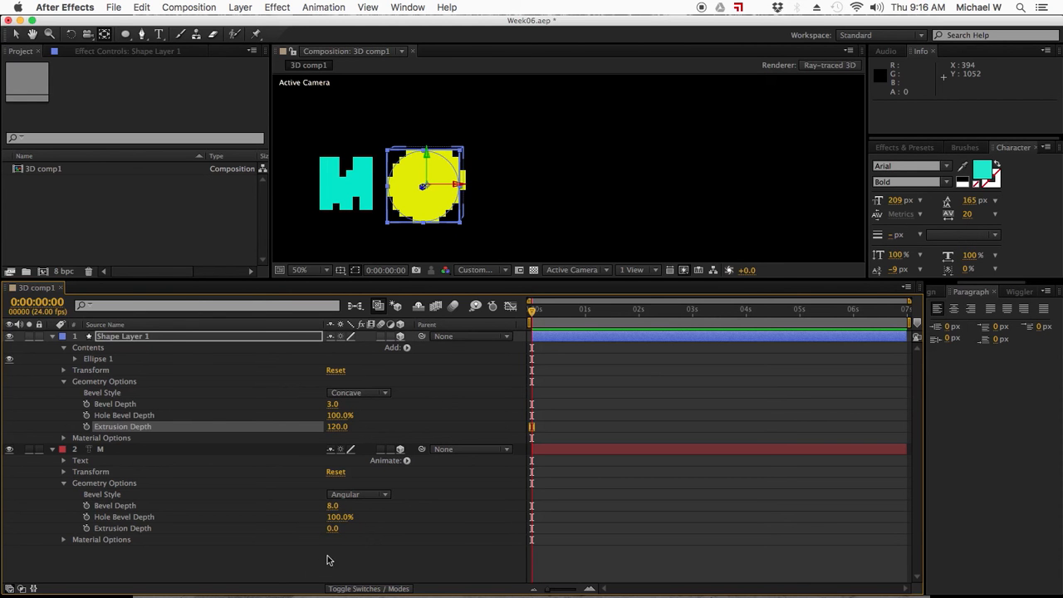
- Set the M layer's extrusion depth to 45 and deselect the layer
click(333, 528)
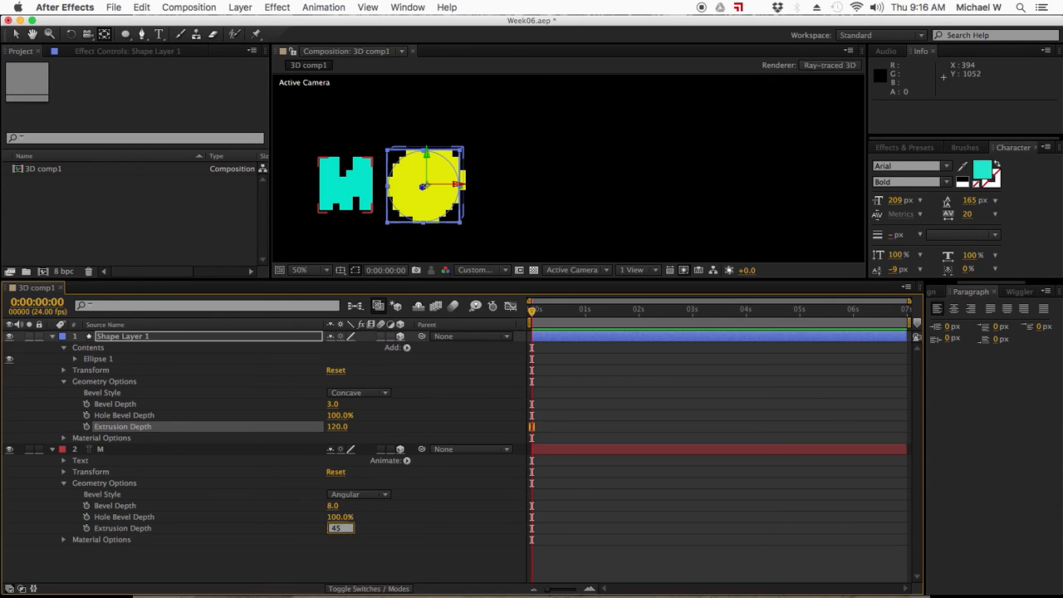
text(45)
key(Return)
click(313, 571)
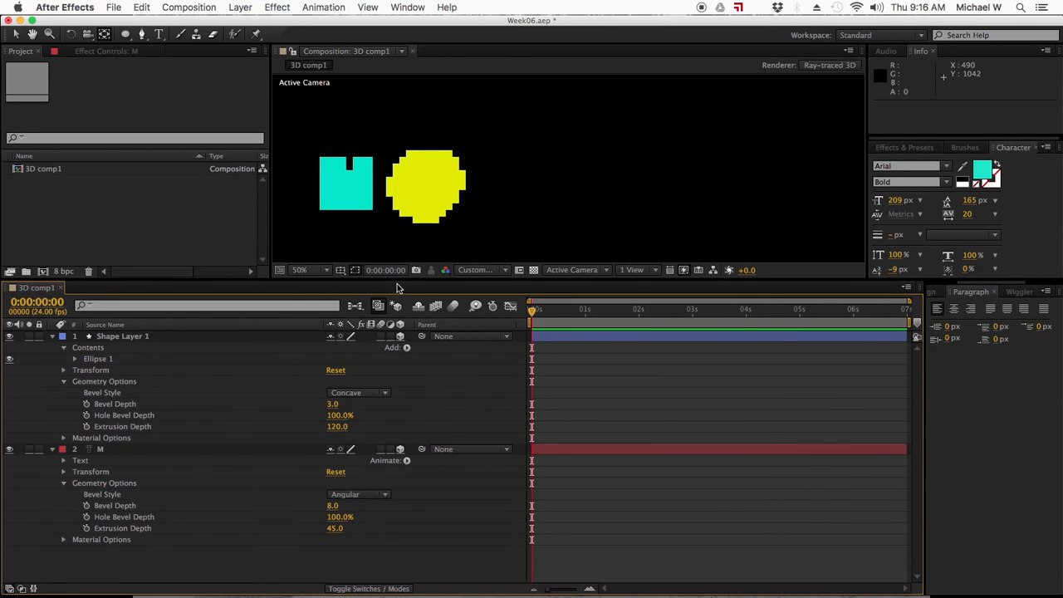
- Add a blue spot light with 324% intensity, a 90° cone angle, 100% cone feather, Inverse Square Clamped falloff and cast shadows
click(240, 6)
mouse_move(246, 23)
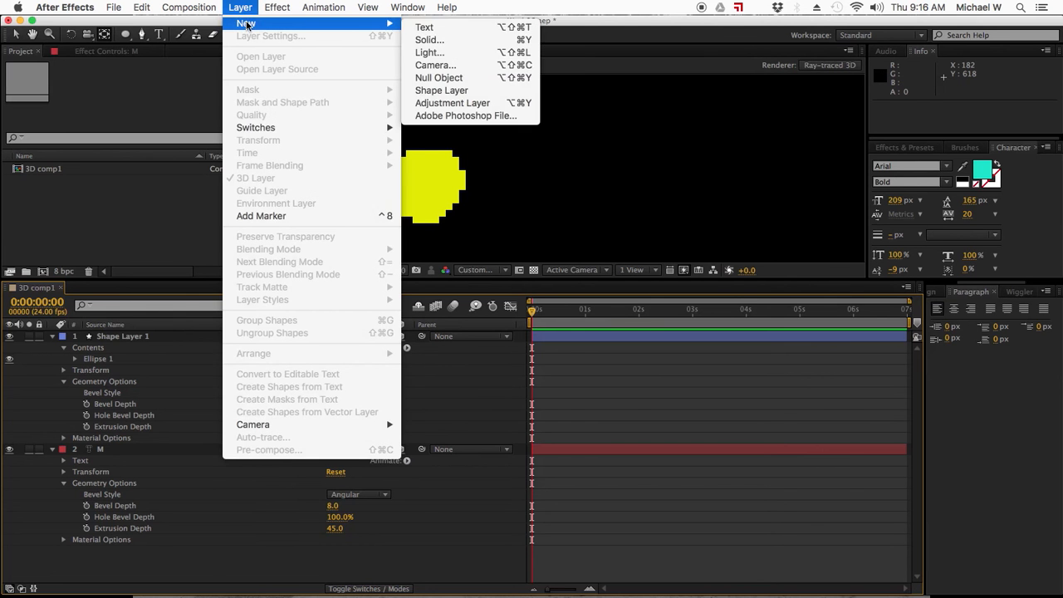
click(430, 52)
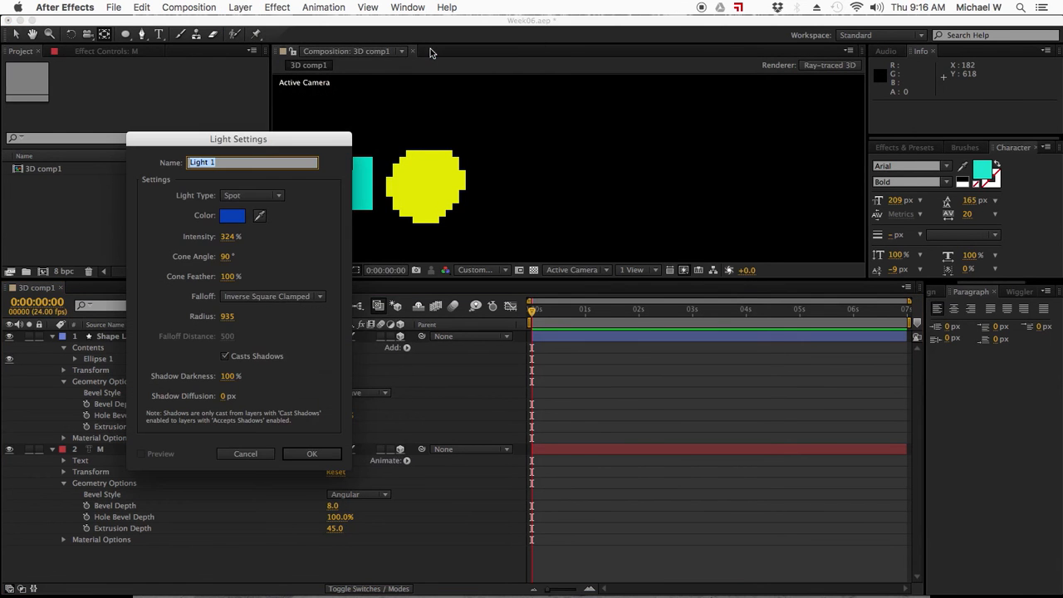
click(242, 6)
click(242, 6)
click(306, 455)
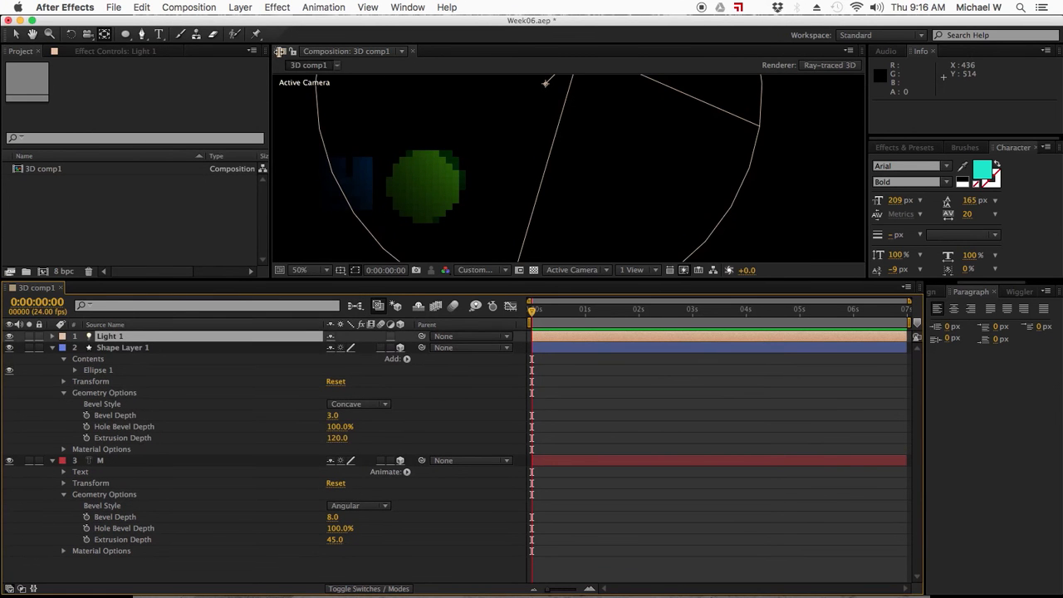
- Add a two-node 35 mm camera with depth of field enabled and an F-Stop of 2.8
click(240, 8)
mouse_move(237, 22)
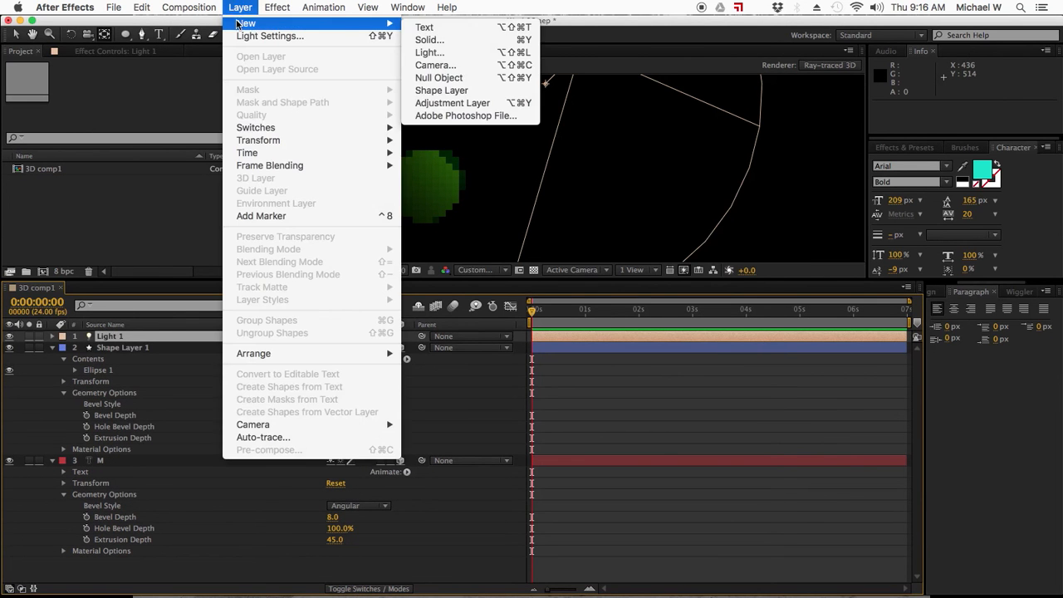
click(453, 67)
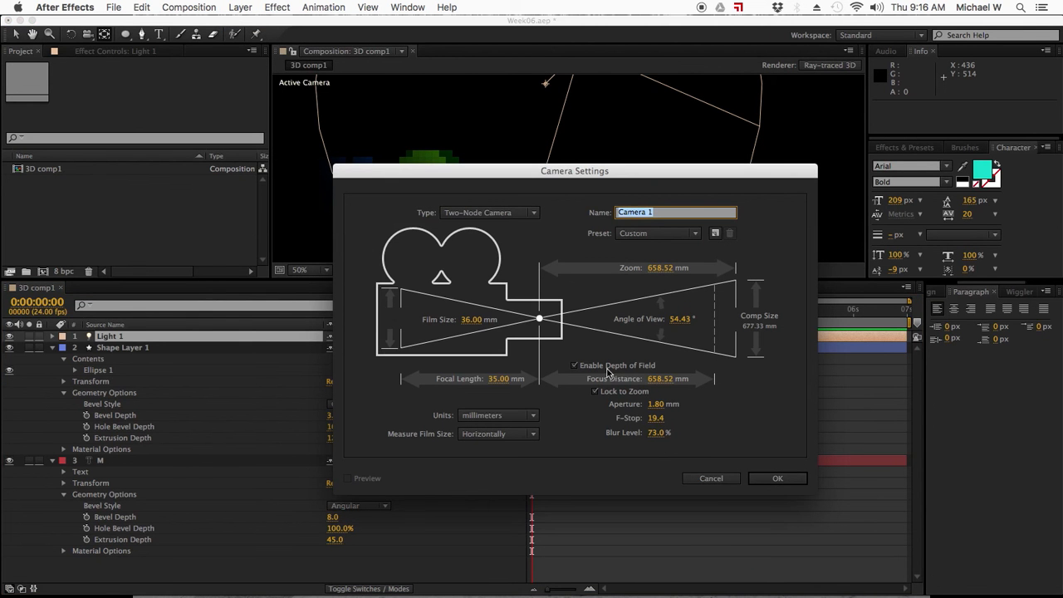
click(655, 419)
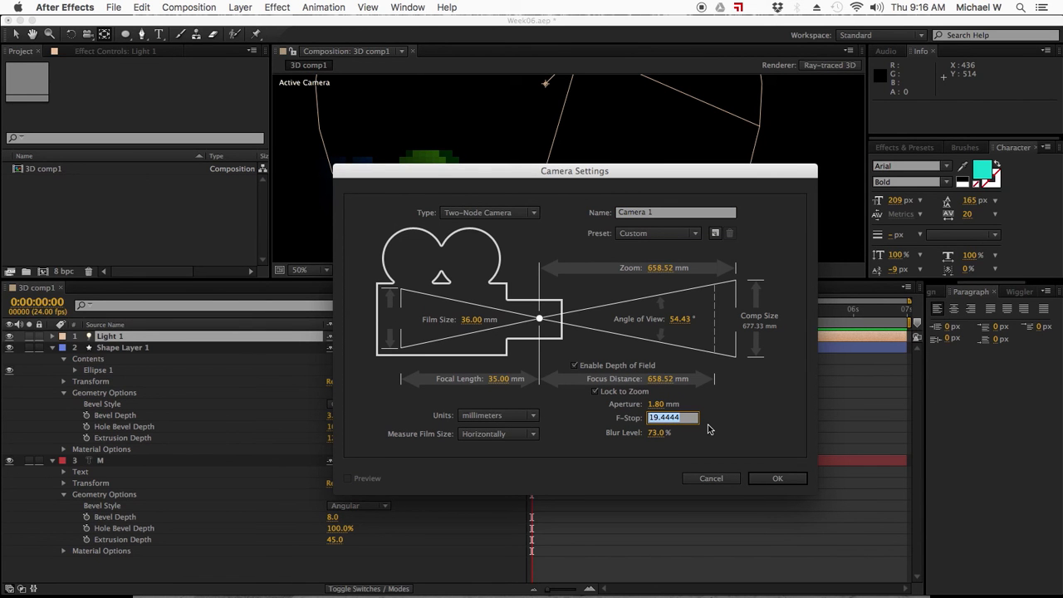
text(2.8)
key(Return)
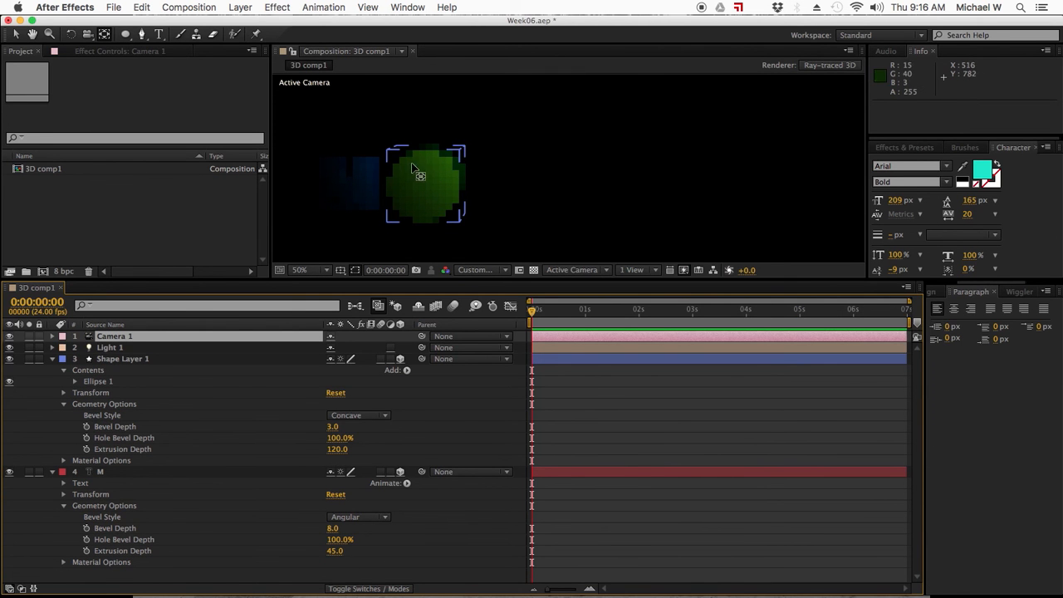
- Enlarge the composition view, move Light 1 horizontally to about X 762 above the circle, and aim it between the M and circle
click(114, 347)
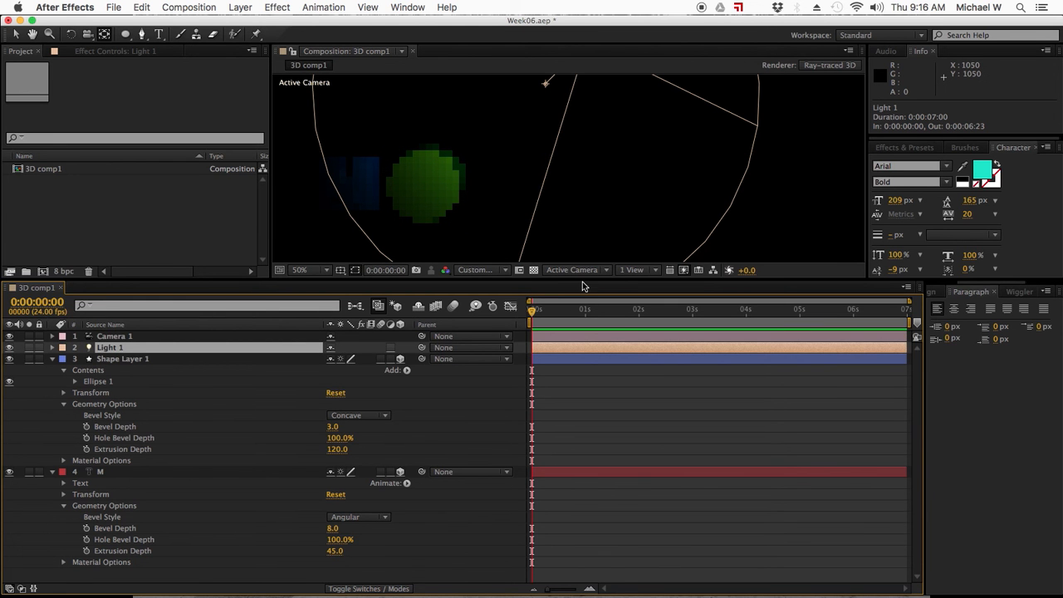
drag(584, 280, 569, 484)
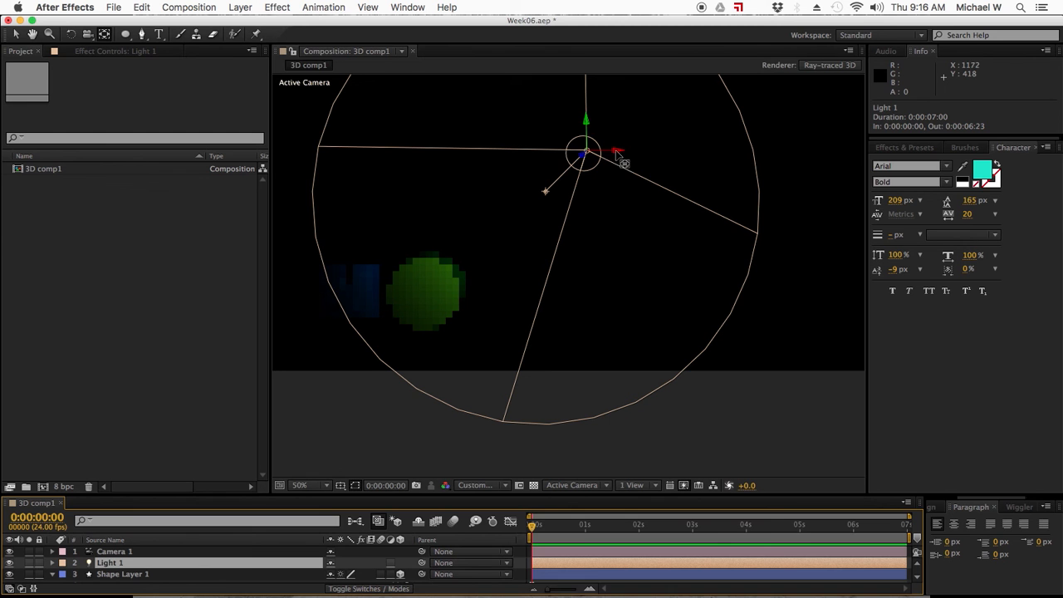
drag(617, 151, 588, 150)
click(15, 33)
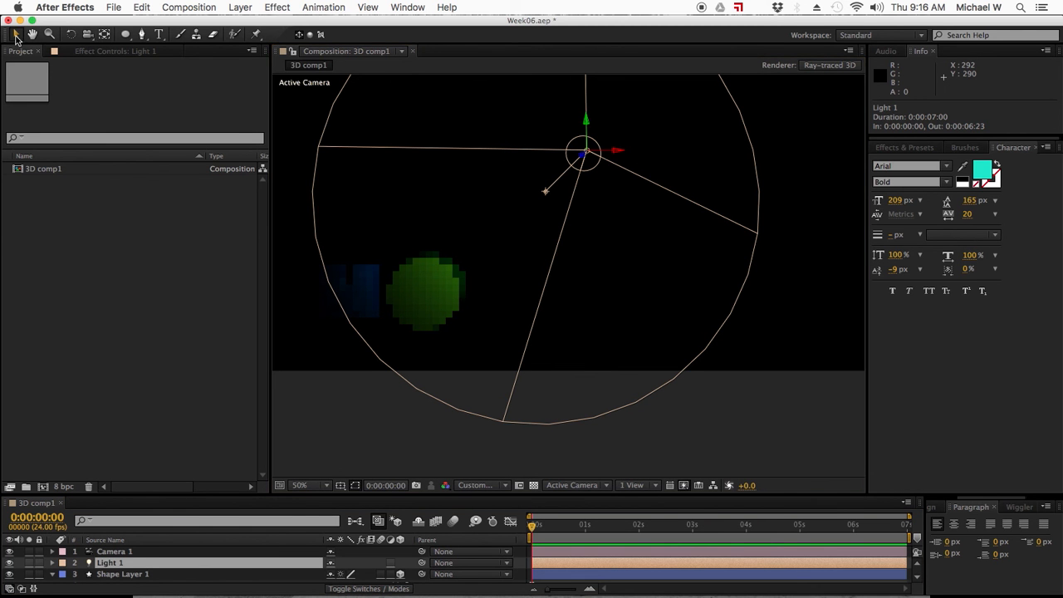
drag(620, 152, 467, 152)
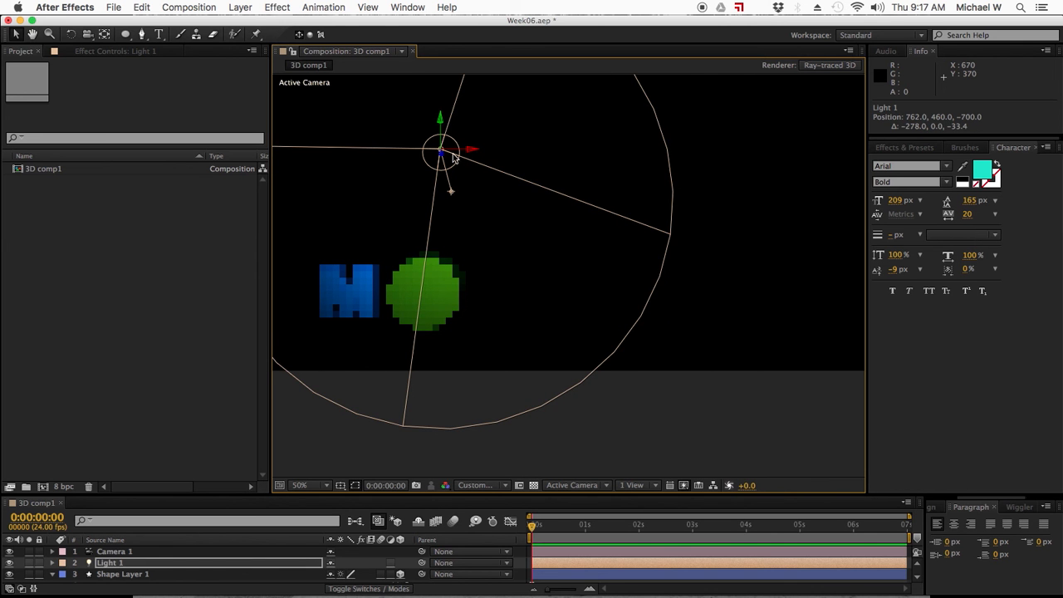
drag(455, 196, 388, 266)
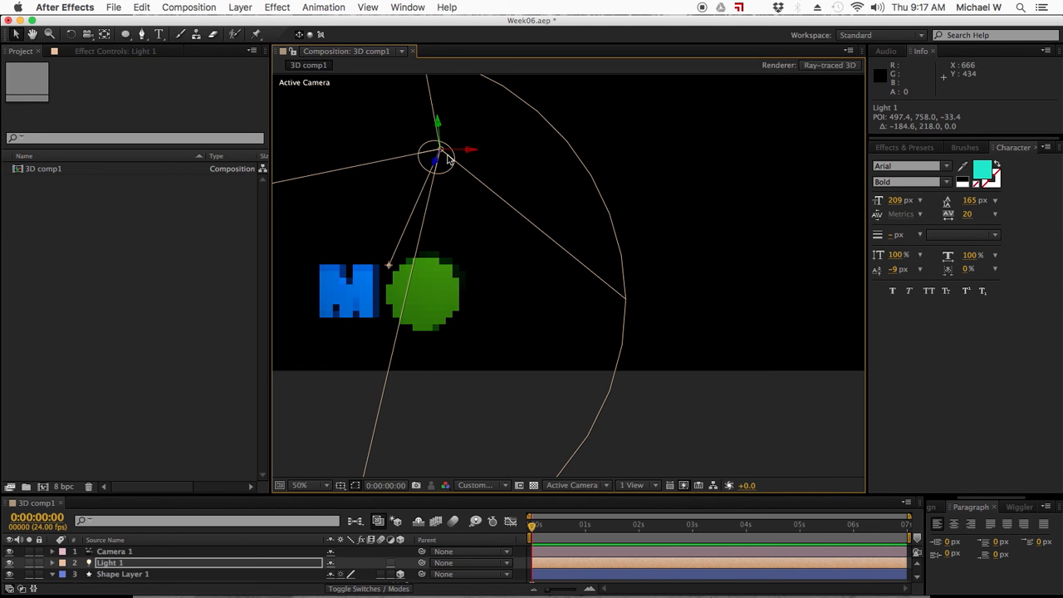
- Duplicate Light 1, lower the copy to the circle's right edge, and aim its point of interest at the M
key(super+d)
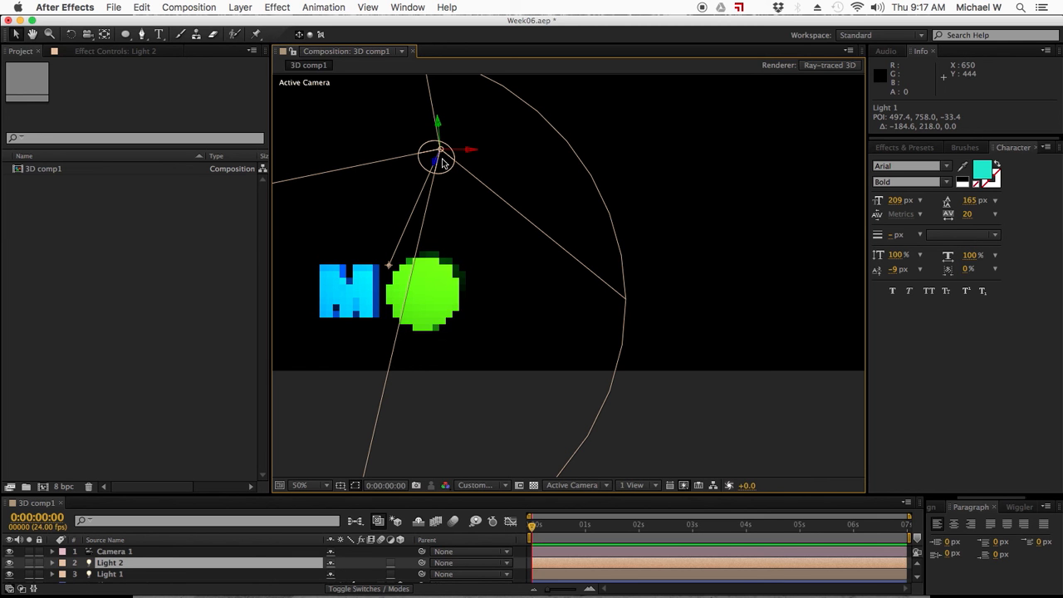
drag(389, 266, 378, 287)
drag(440, 126, 372, 336)
drag(386, 384, 365, 301)
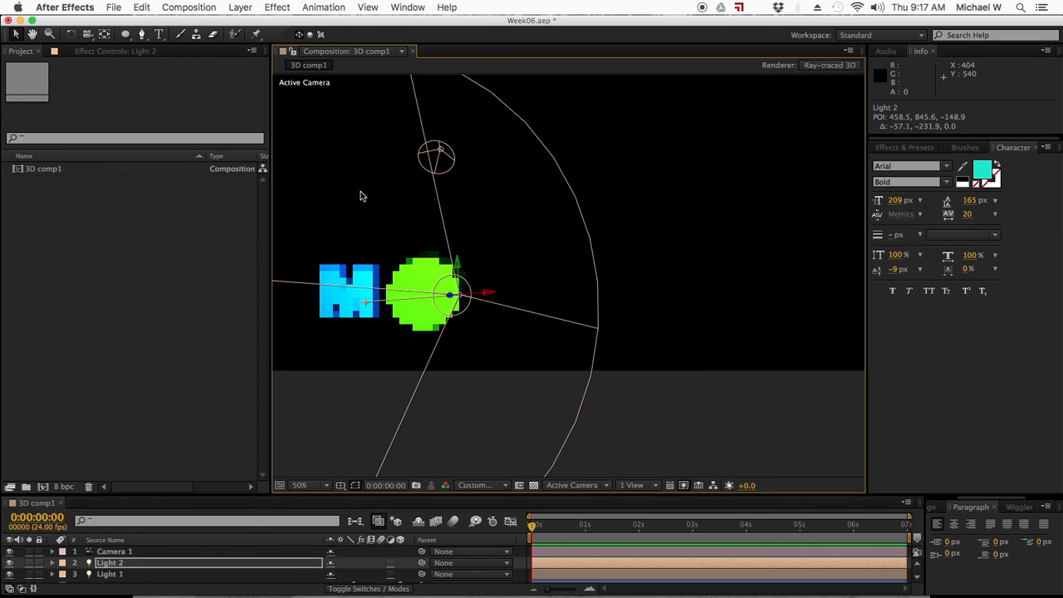